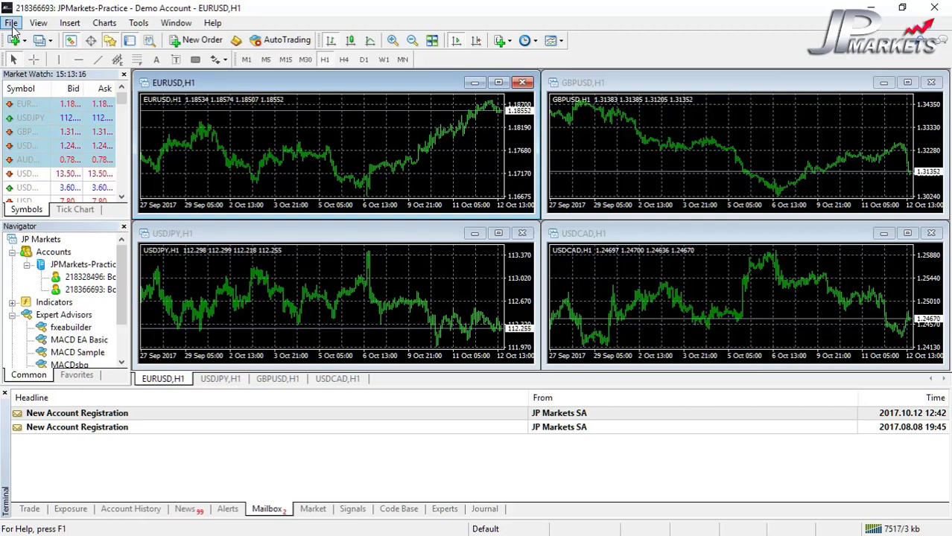
Step: Register a JPMarkets-Practice demo account (5000 USD, 1:500 leverage) with newsletters ticked, and log in
left_click(11, 24)
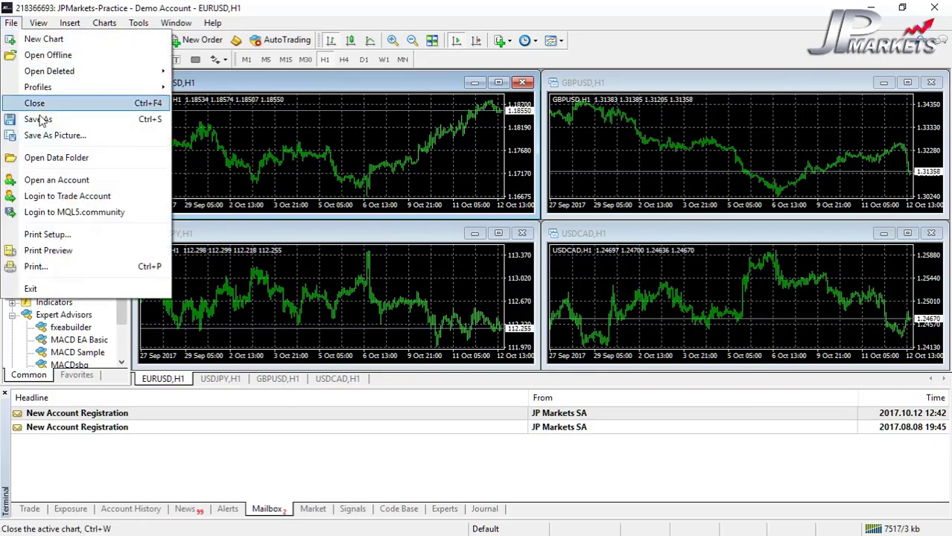
left_click(54, 181)
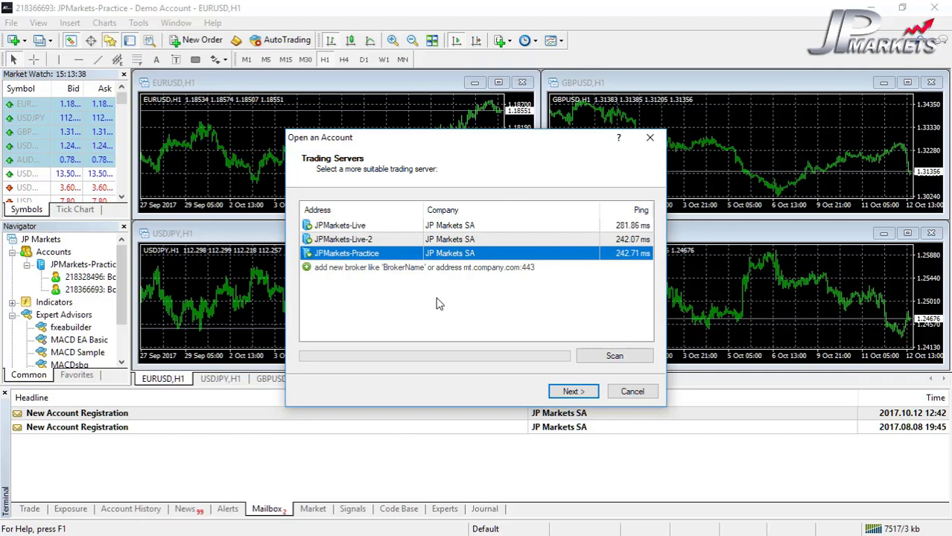
left_click(571, 392)
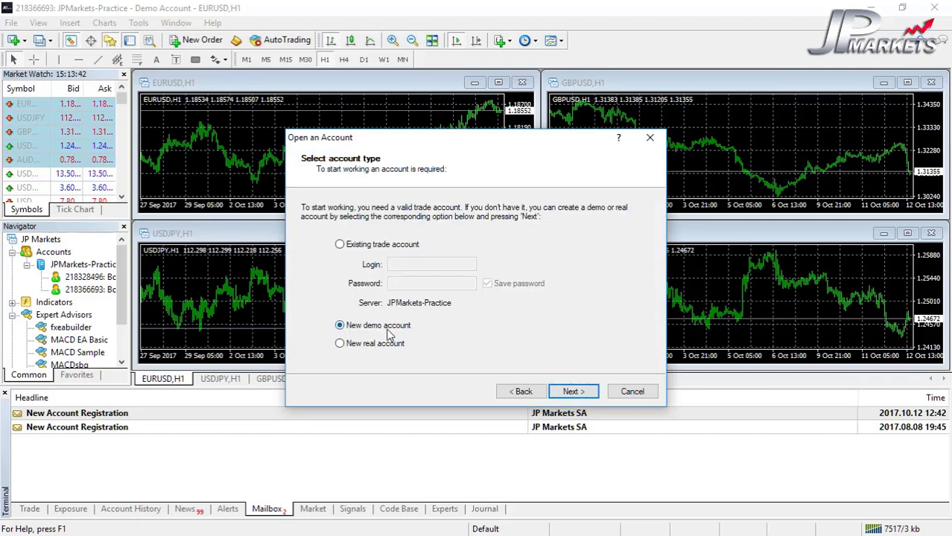
left_click(570, 393)
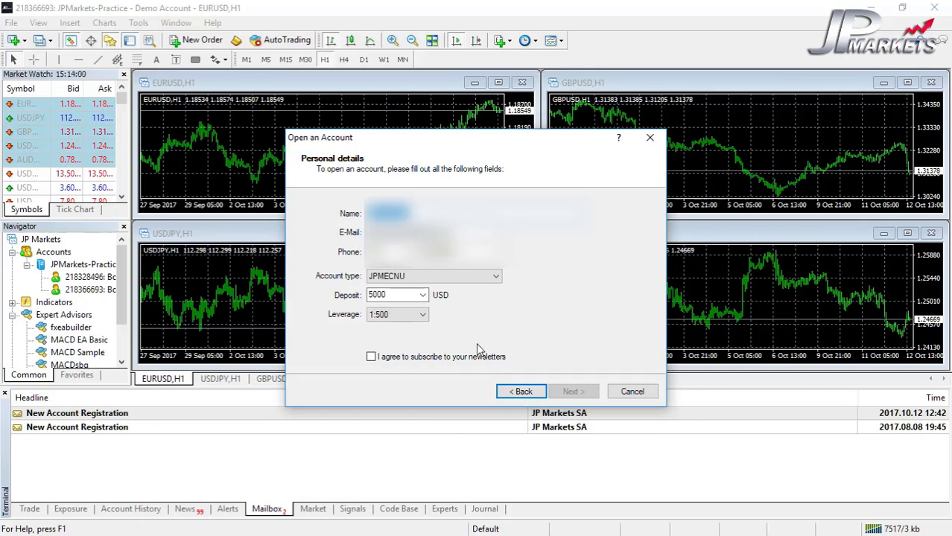
left_click(446, 360)
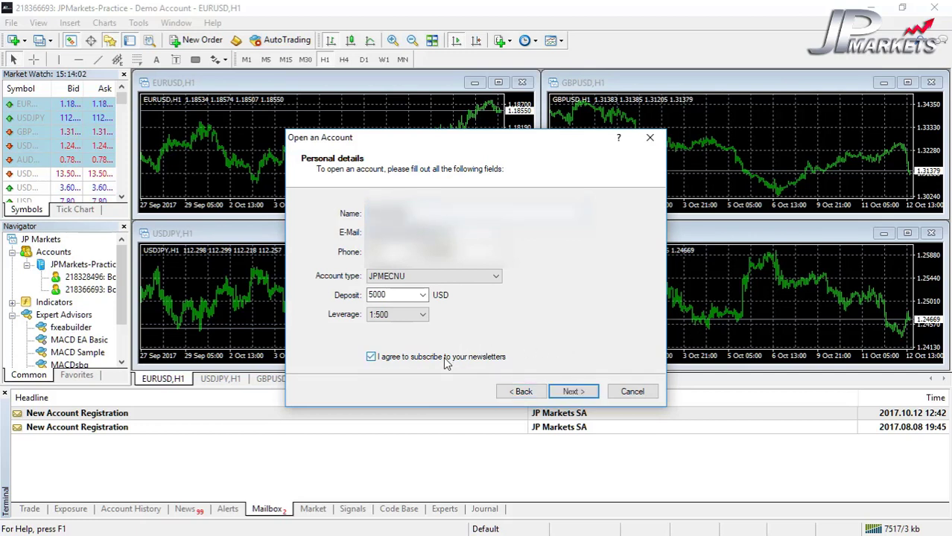
left_click(574, 393)
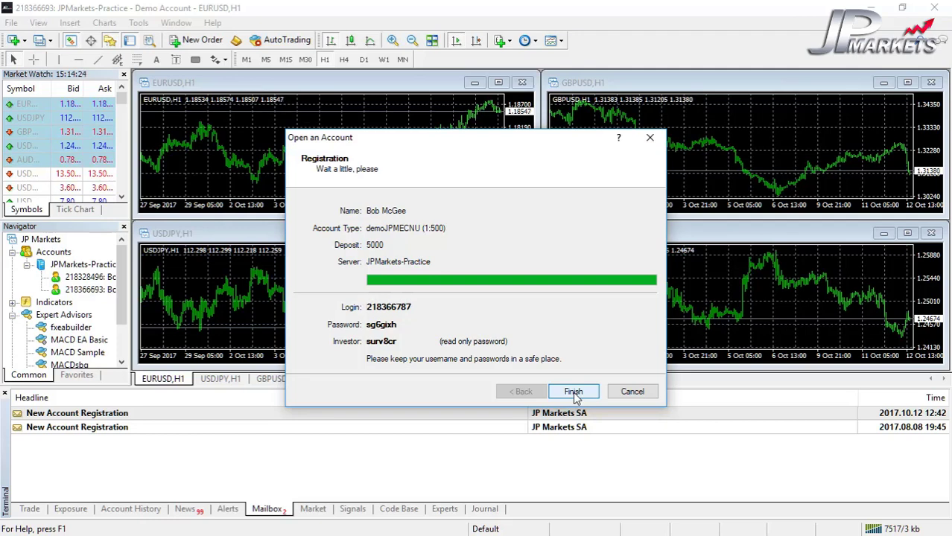
left_click(574, 393)
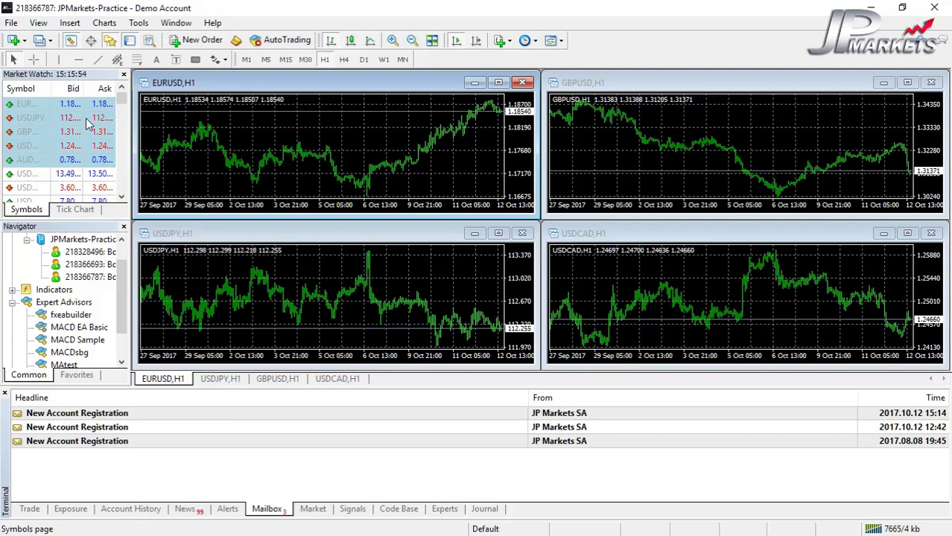
Step: Close Market Watch, then select the MACD Sample and Moving Average Expert Advisors in the Navigator
mouse_move(82, 111)
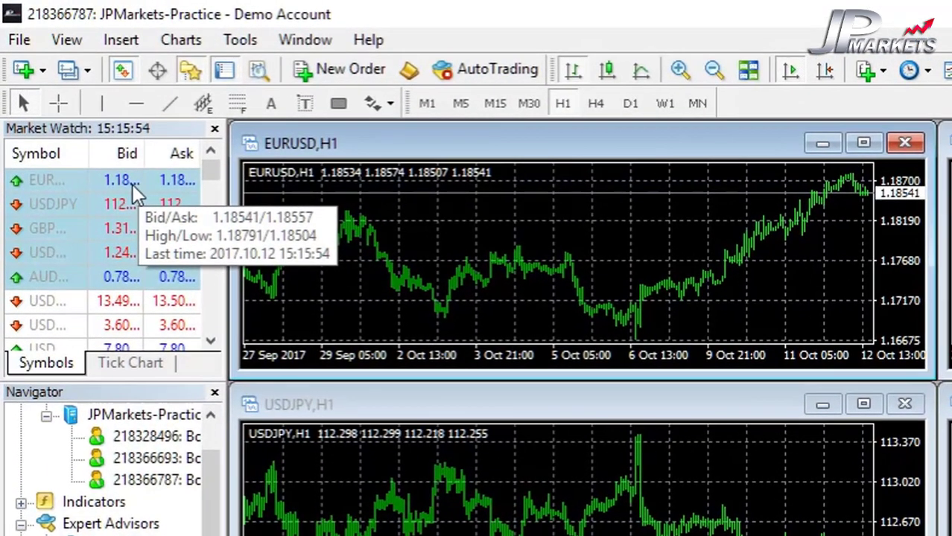
mouse_move(125, 273)
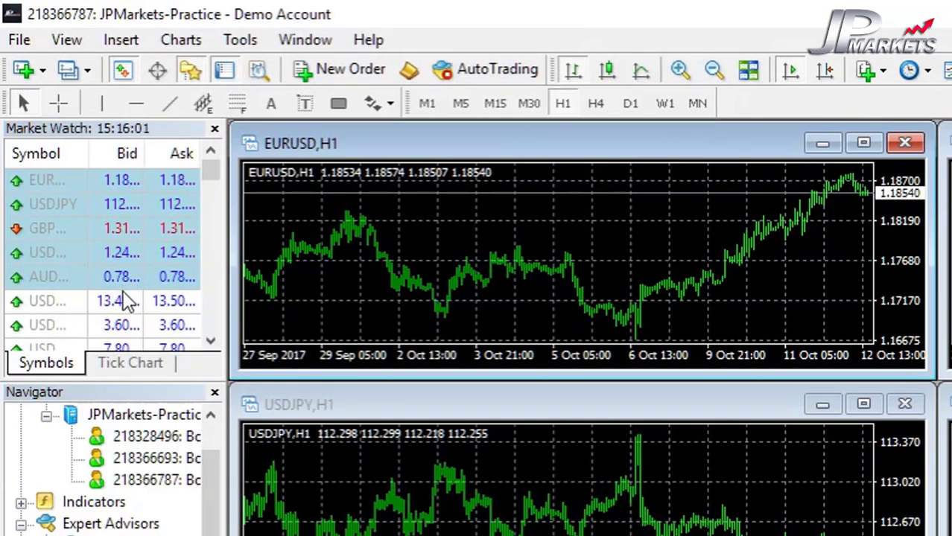
mouse_move(127, 301)
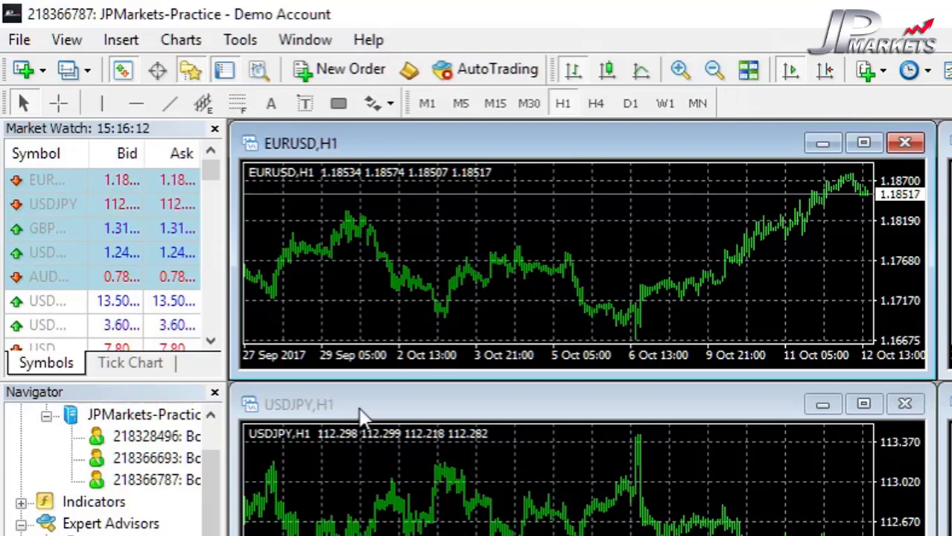
mouse_move(167, 251)
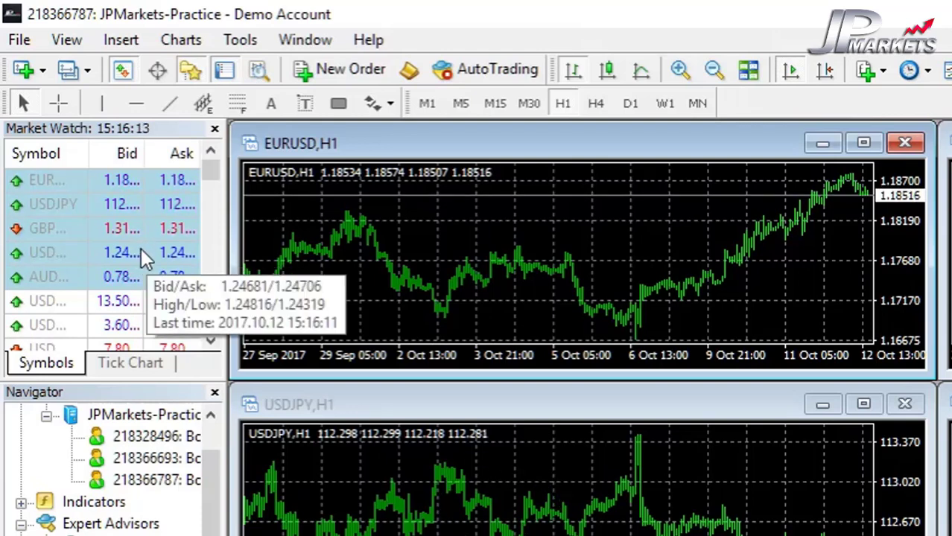
left_click(216, 129)
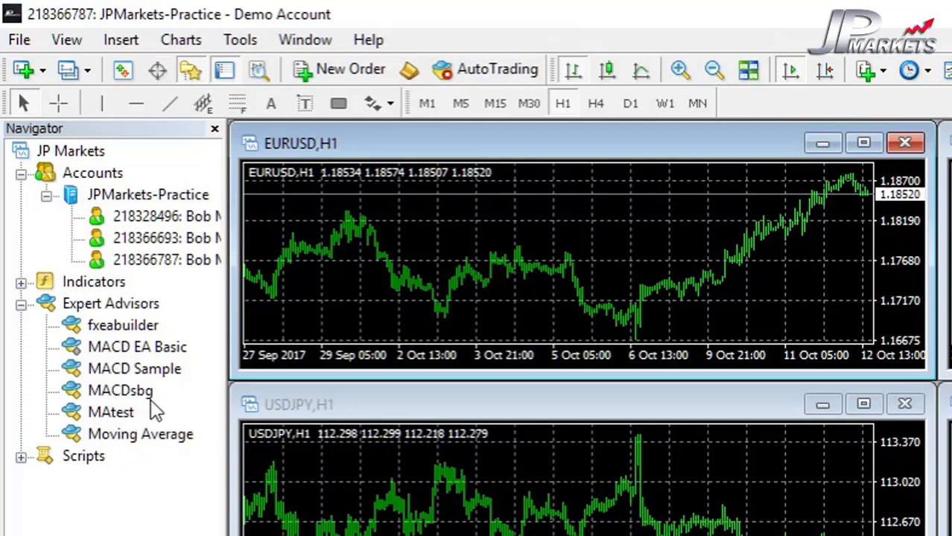
left_click(147, 379)
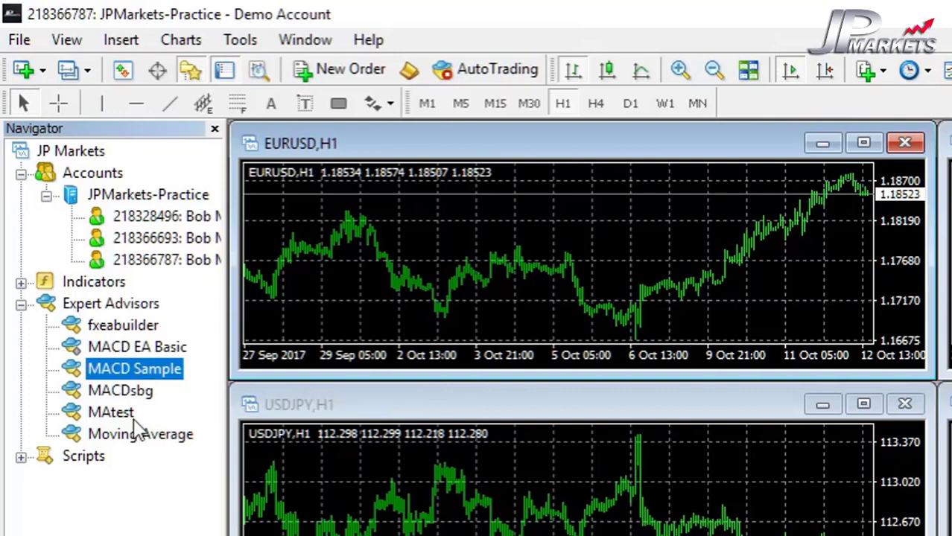
left_click(137, 438)
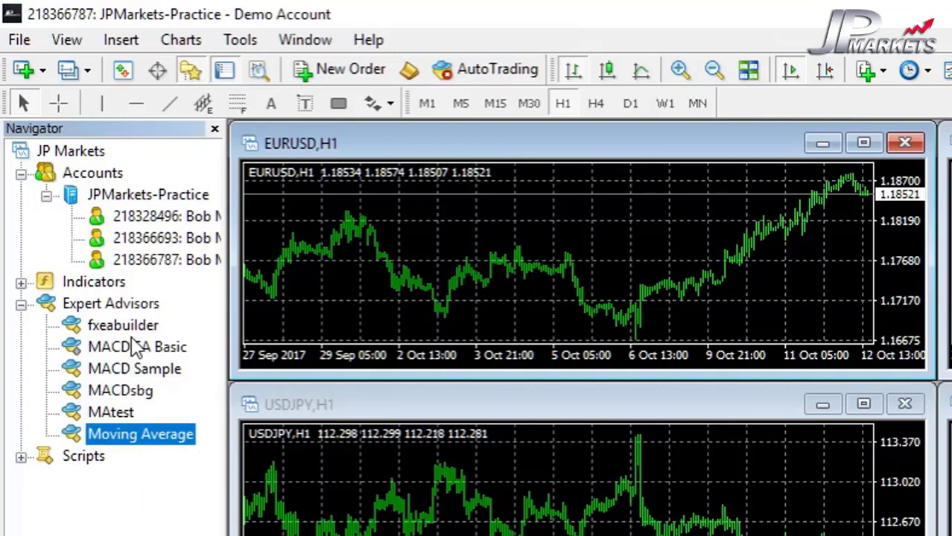
Step: Close the Navigator, then minimize, maximize and restore the USDJPY chart window
left_click(215, 131)
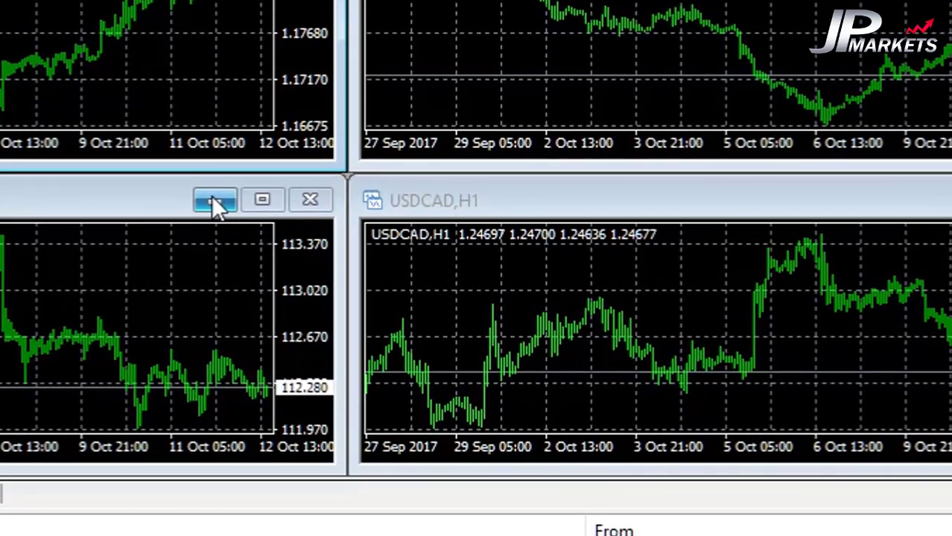
left_click(288, 219)
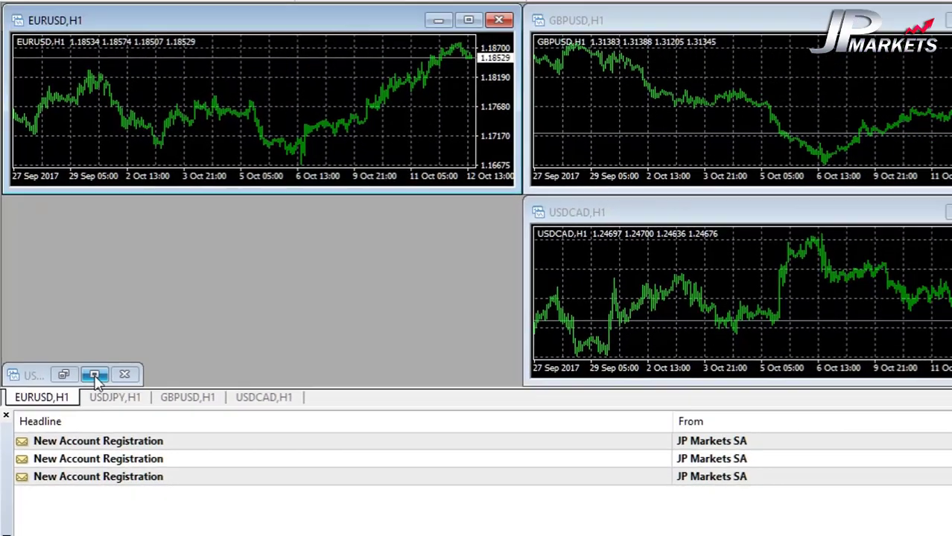
left_click(149, 412)
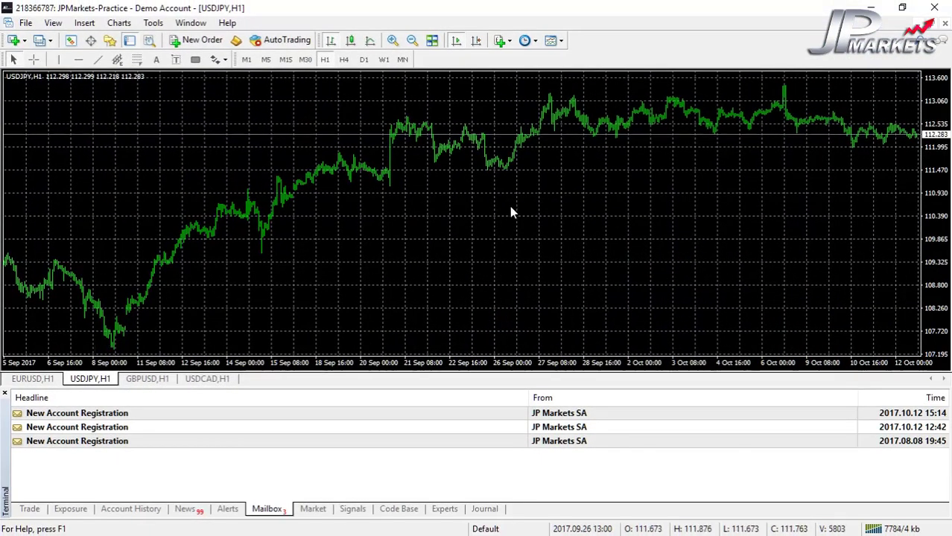
left_click(935, 25)
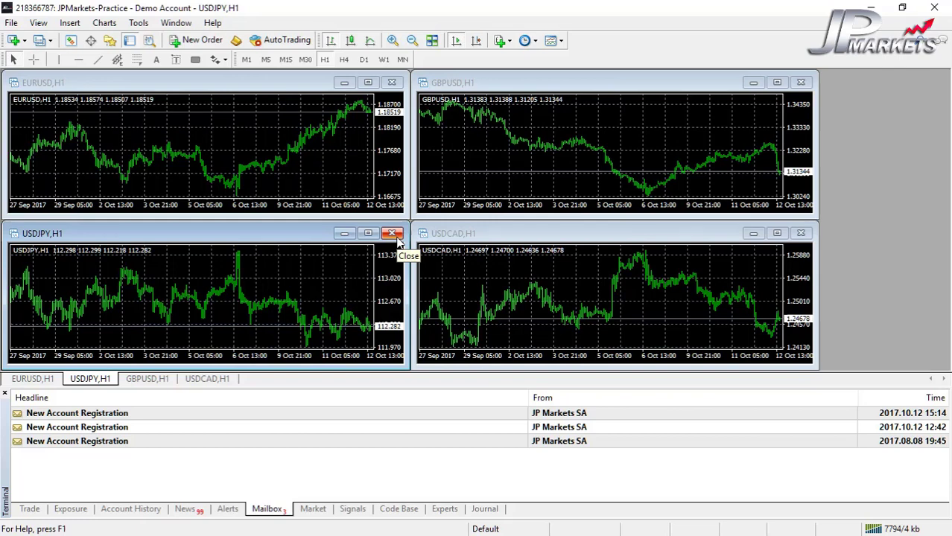
Step: Close the USDJPY, USDCAD and GBPUSD charts, leaving only EURUSD H1
left_click(393, 234)
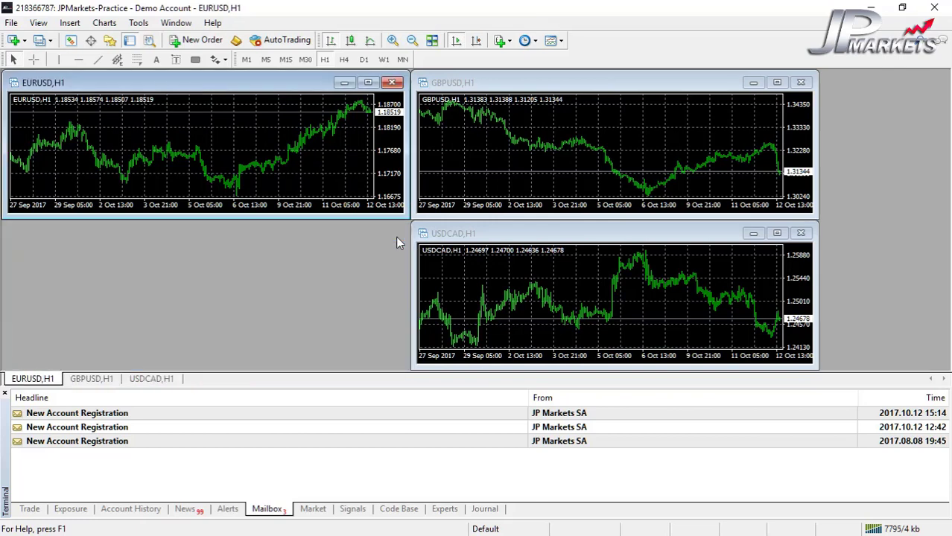
left_click(801, 233)
left_click(801, 82)
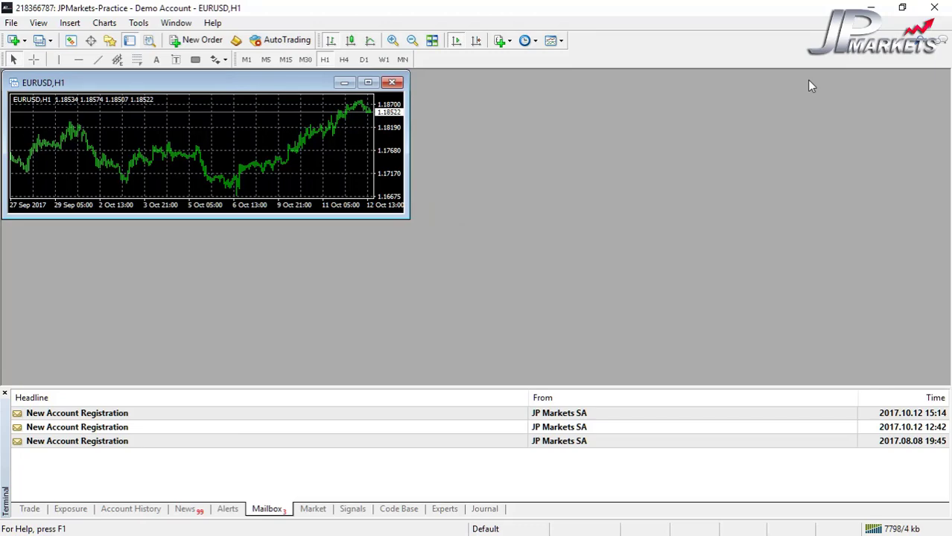
Step: Maximize the EURUSD chart and view the Trade, Exposure, Account History and News terminal tabs
left_click(368, 83)
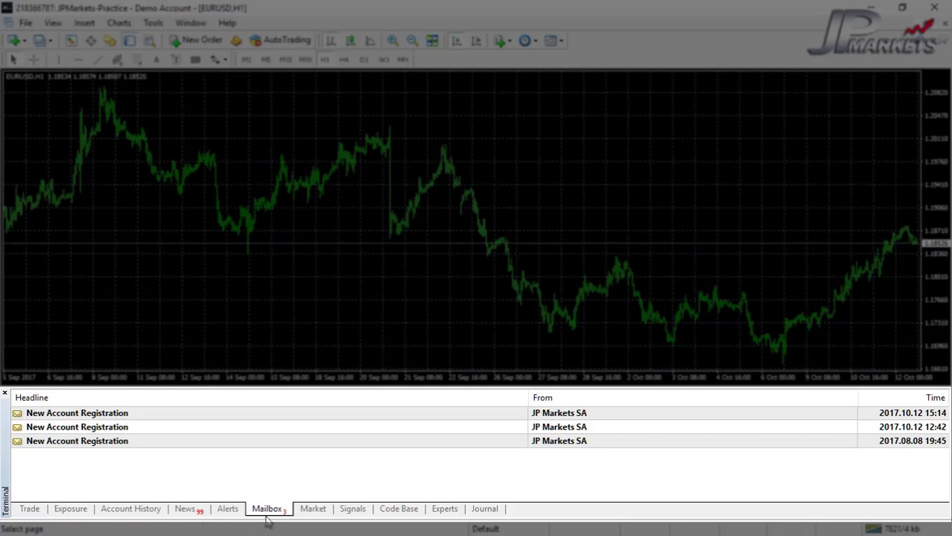
left_click(30, 510)
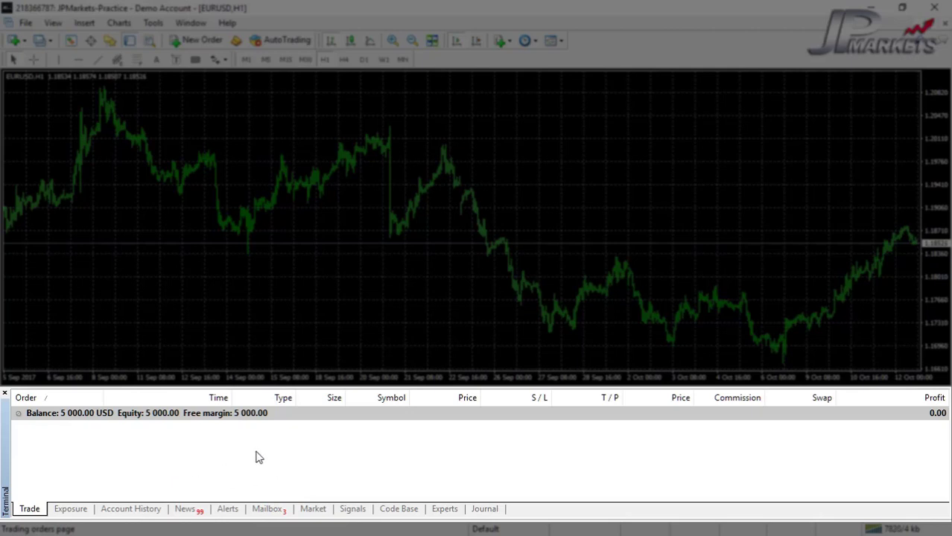
left_click(70, 509)
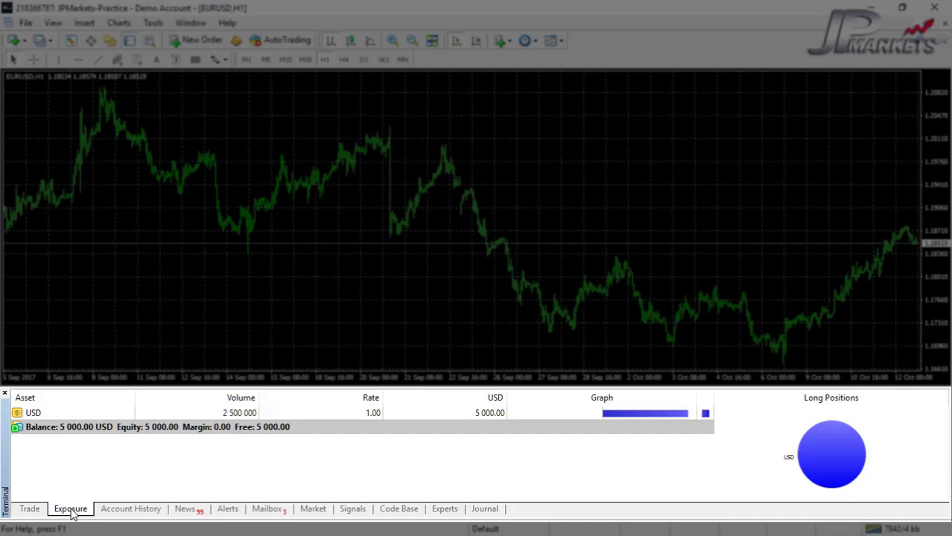
left_click(126, 514)
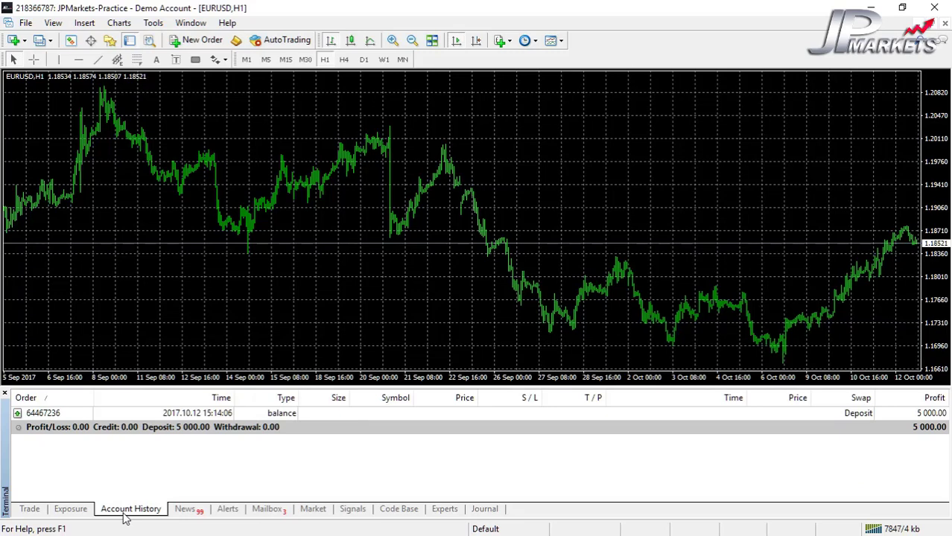
left_click(186, 512)
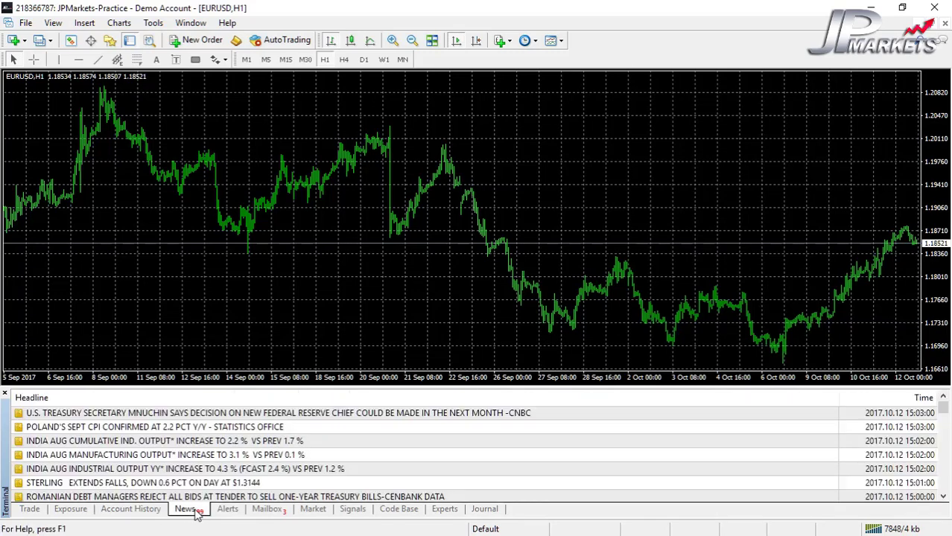
Step: Read the full Mnuchin news article, close it, and show the empty Alerts list
double_click(159, 414)
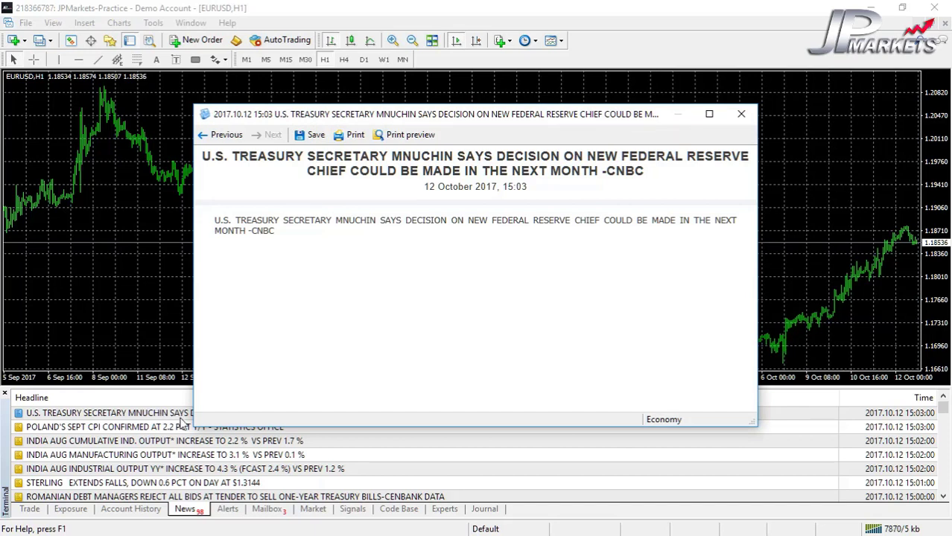
left_click(742, 115)
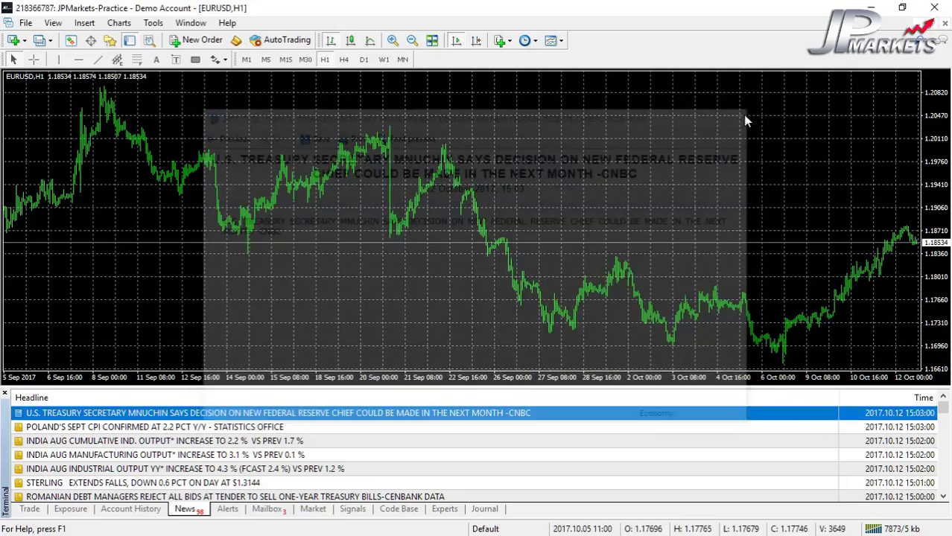
left_click(227, 509)
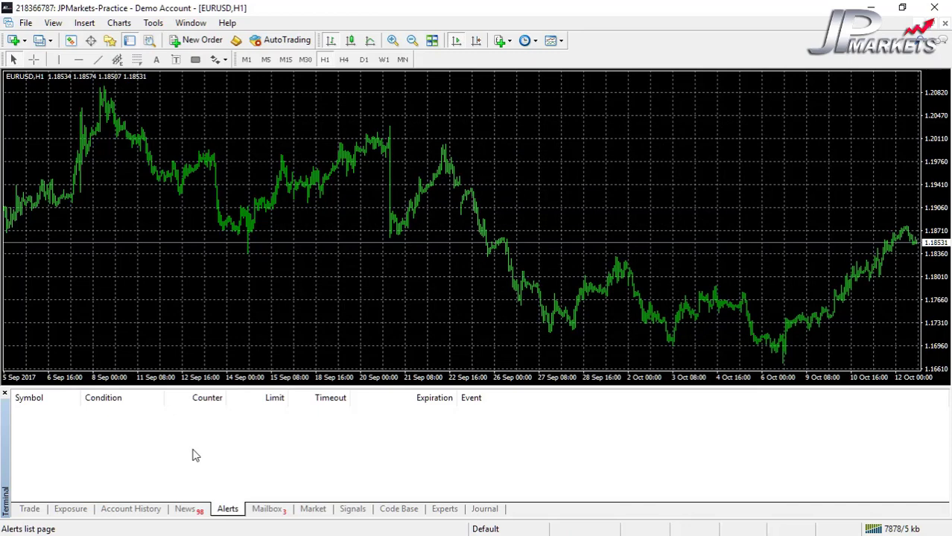
Step: Preview the Alert Editor without creating an alert, then view the Mailbox's three registration messages
right_click(192, 455)
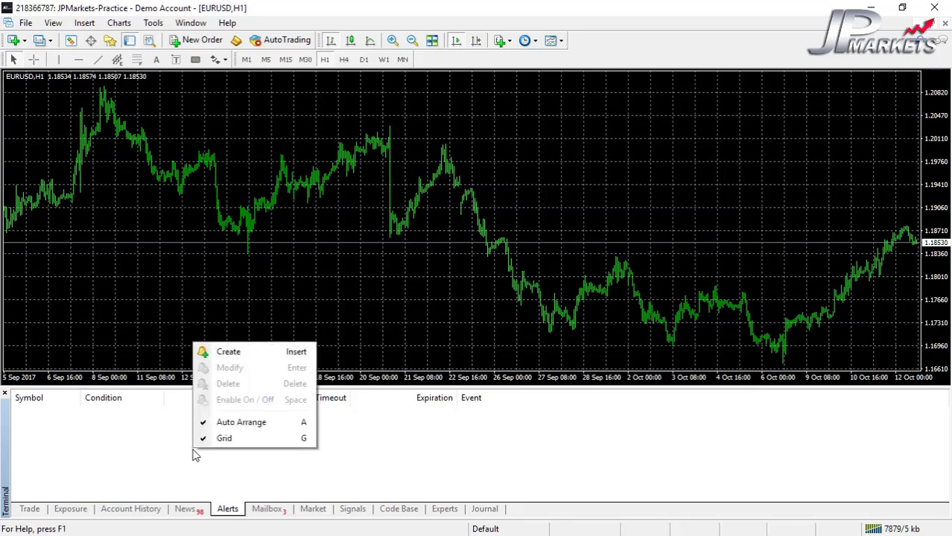
left_click(249, 349)
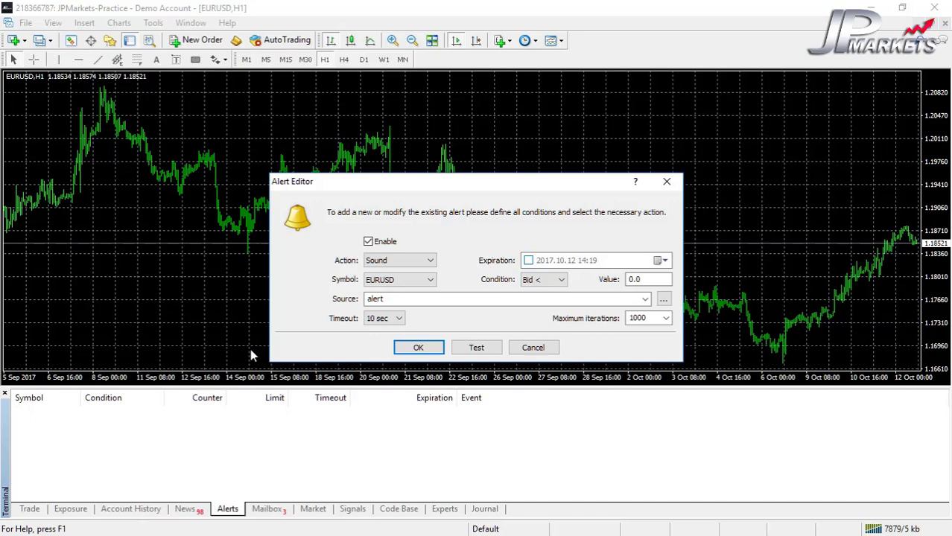
key("Escape")
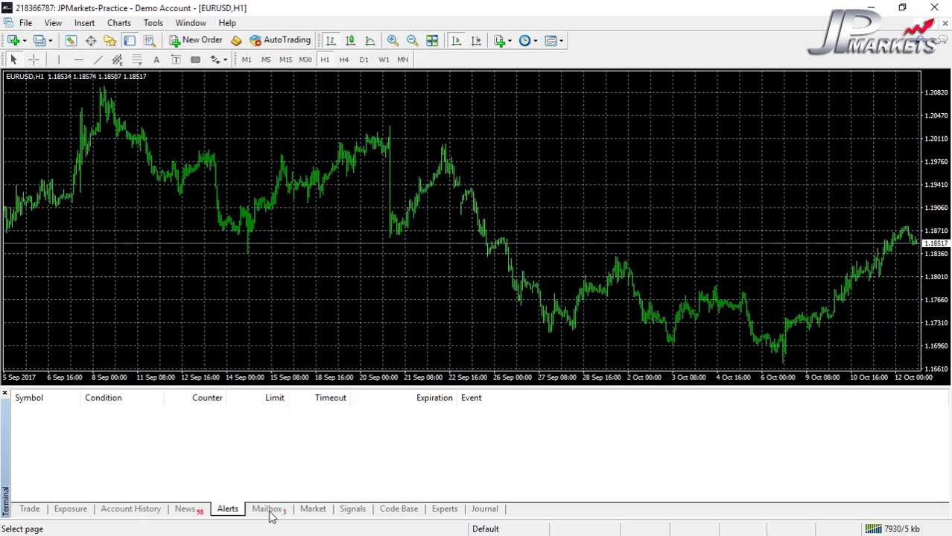
left_click(270, 510)
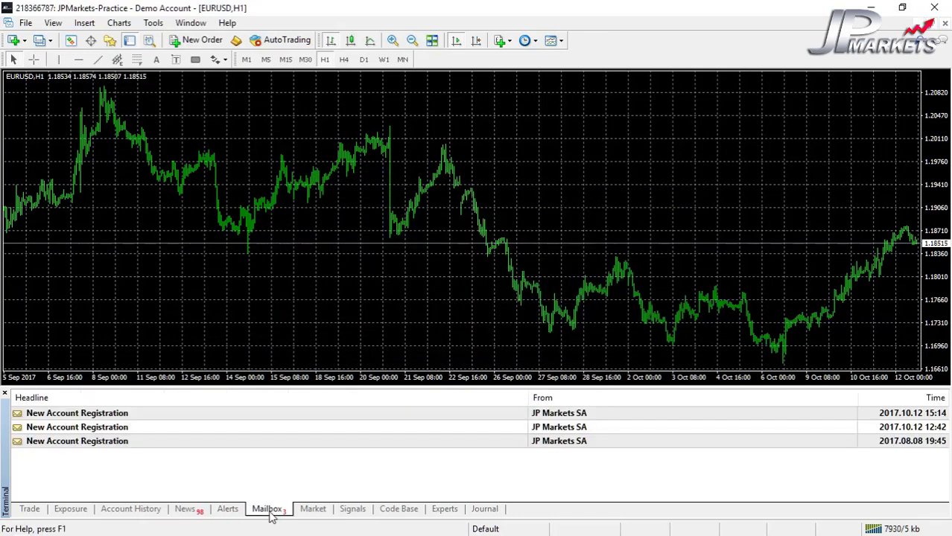
Step: Show the Signals tab and scroll through providers like Batman EA and FractalsandForks2
left_click(353, 509)
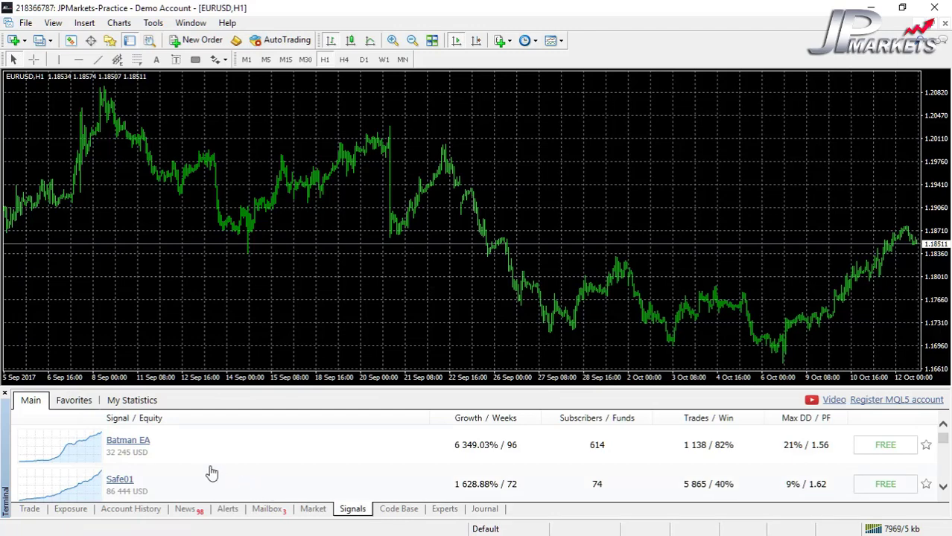
scroll(212, 472, "down", 4)
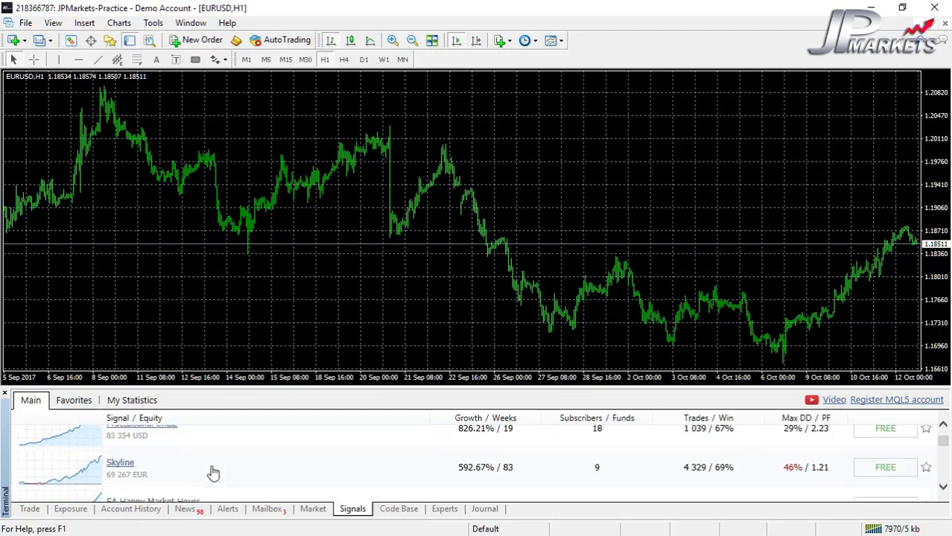
scroll(213, 472, "down", 2)
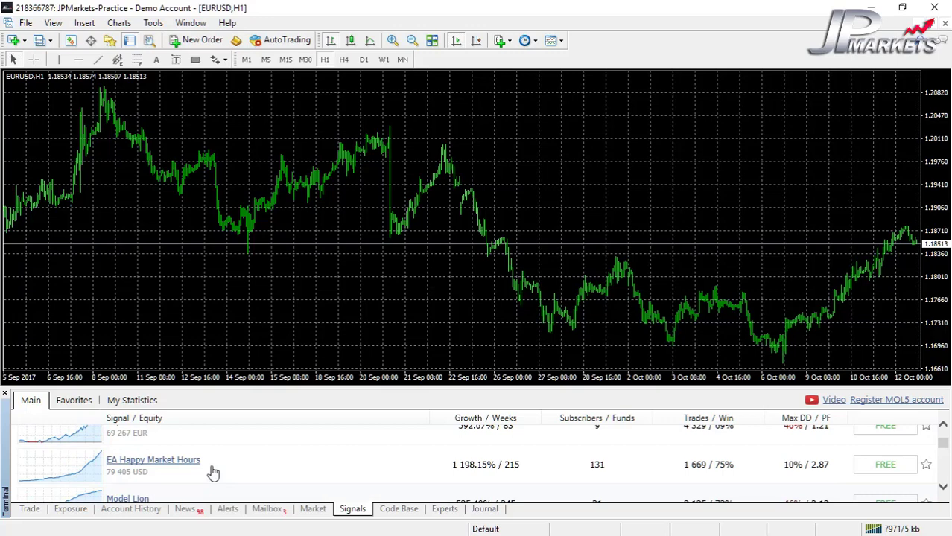
scroll(213, 472, "up", 5)
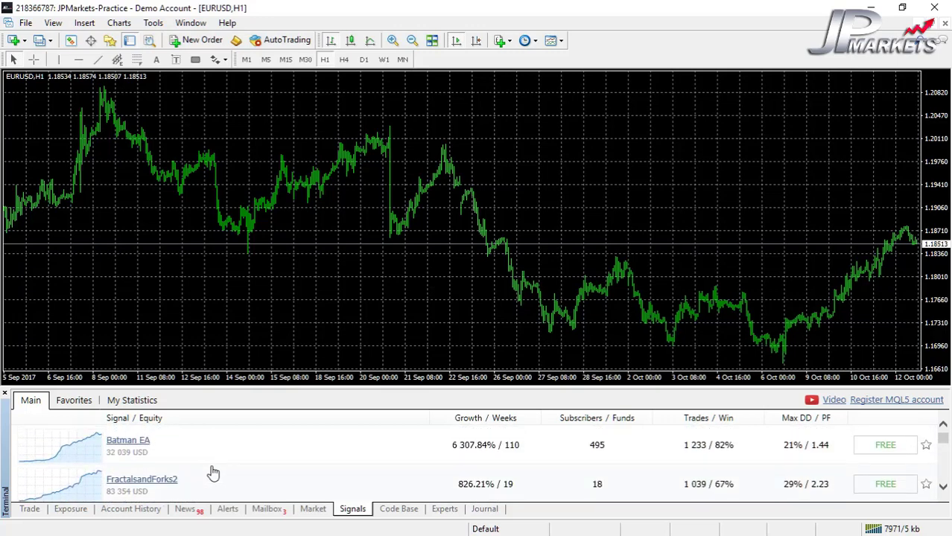